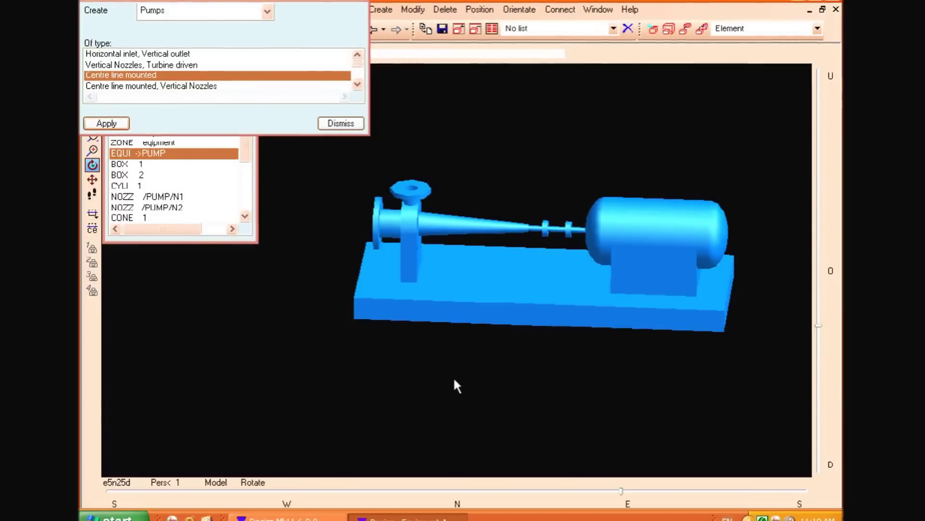
# - Dismiss the standard pump creation form and remove the pump from the 3D view
pyautogui.moveTo(453, 371); pyautogui.dragTo(452, 333, button='middle')
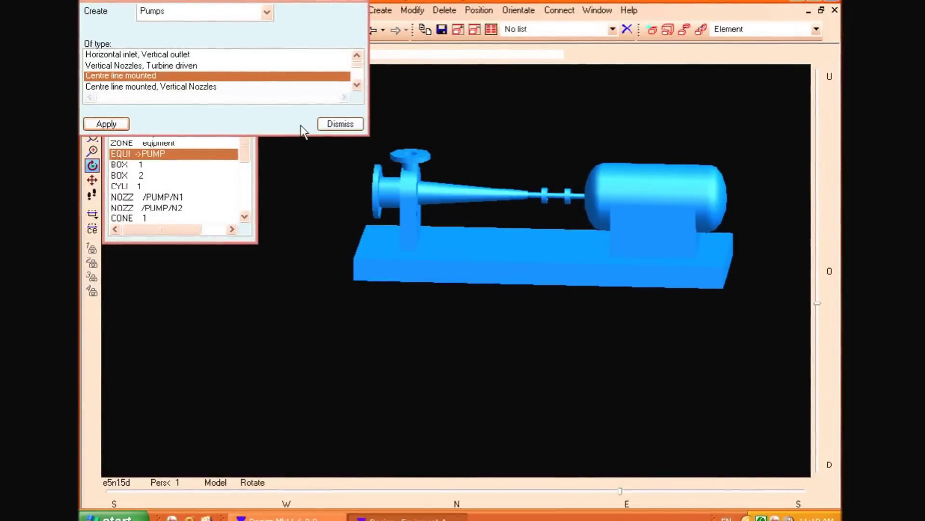
pyautogui.click(324, 126)
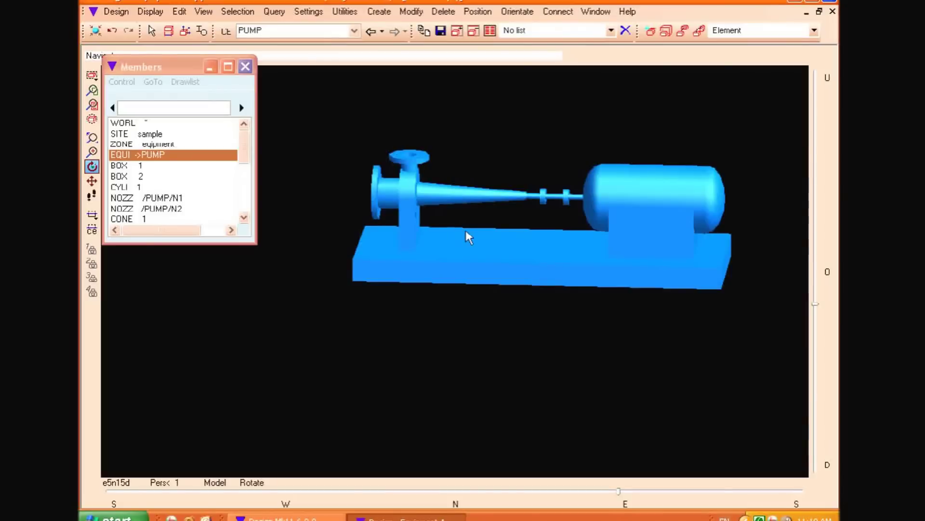
pyautogui.click(473, 34)
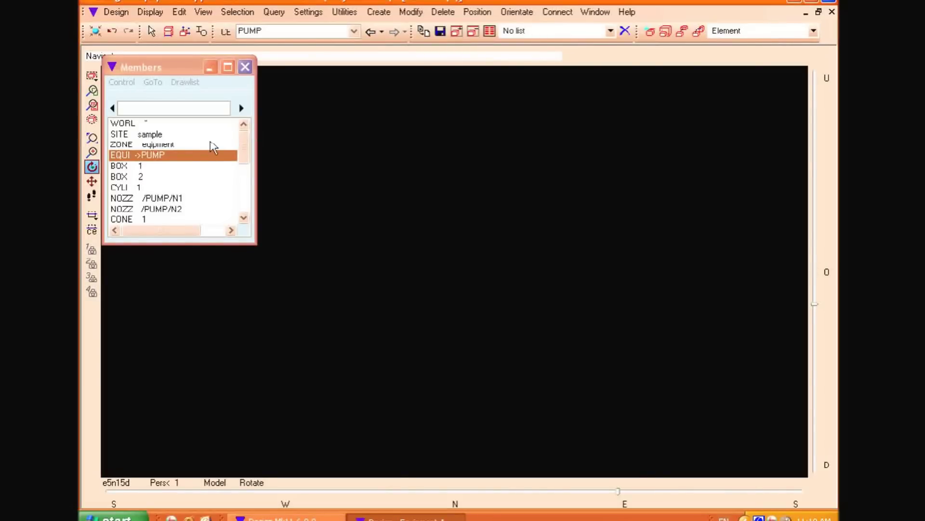
# - Make hvessel in the equipment zone the current element and add it to the 3D view
pyautogui.click(204, 143)
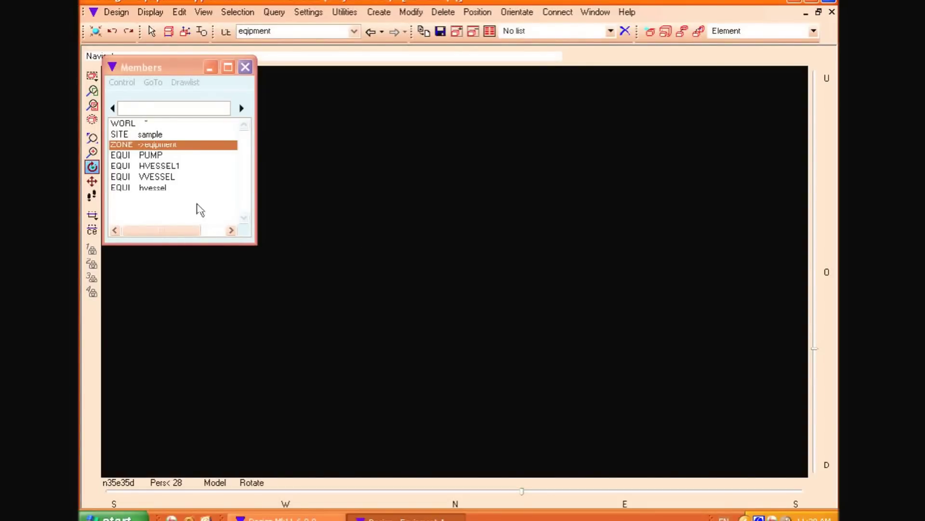
pyautogui.click(183, 188)
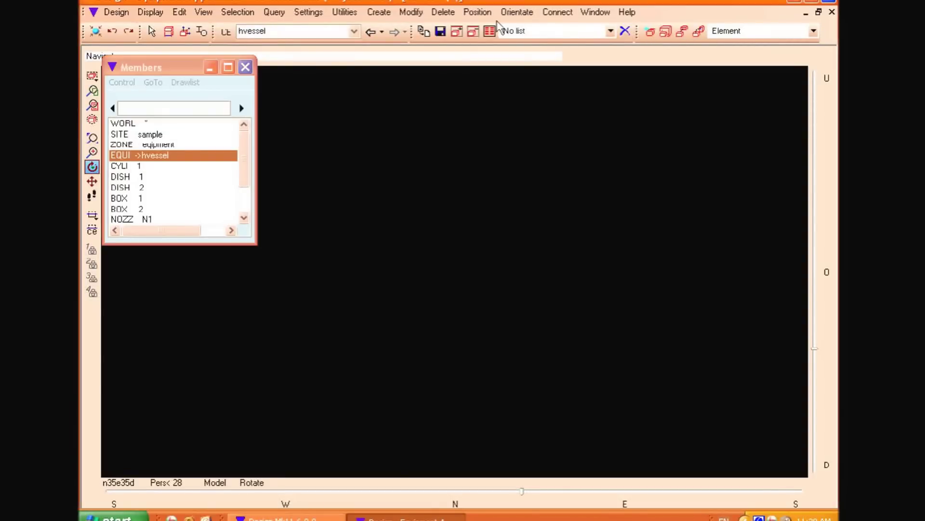
pyautogui.click(458, 32)
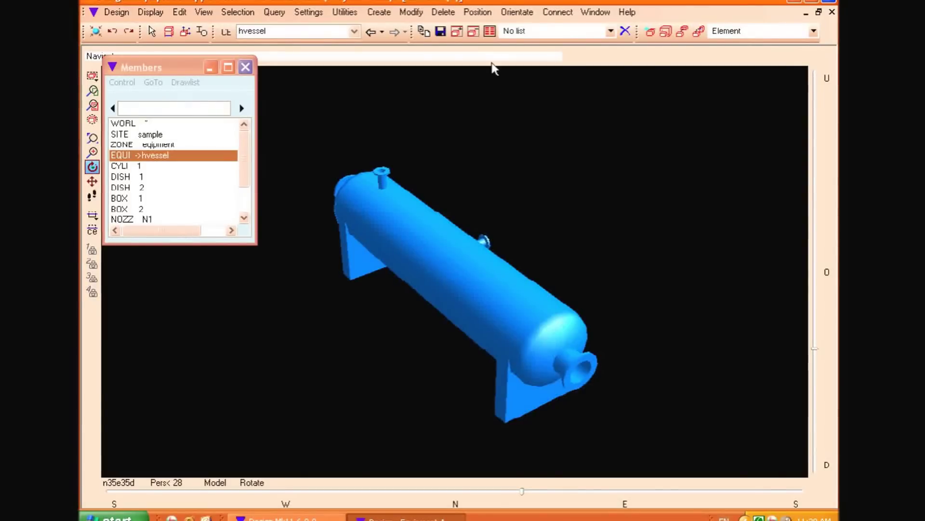
# - Create a new element list with the description 1 and move its window clear of the members list
pyautogui.click(490, 33)
pyautogui.moveTo(310, 2); pyautogui.dragTo(313, 0)
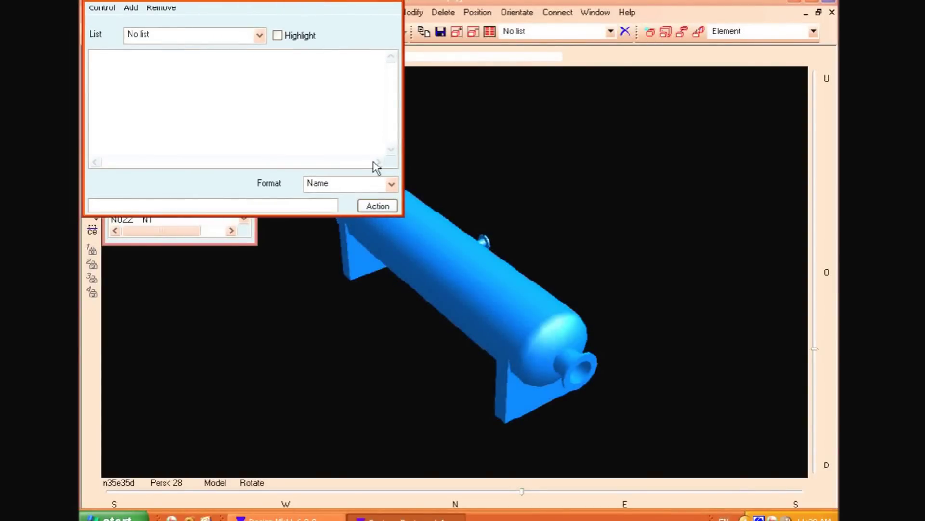
pyautogui.click(136, 7)
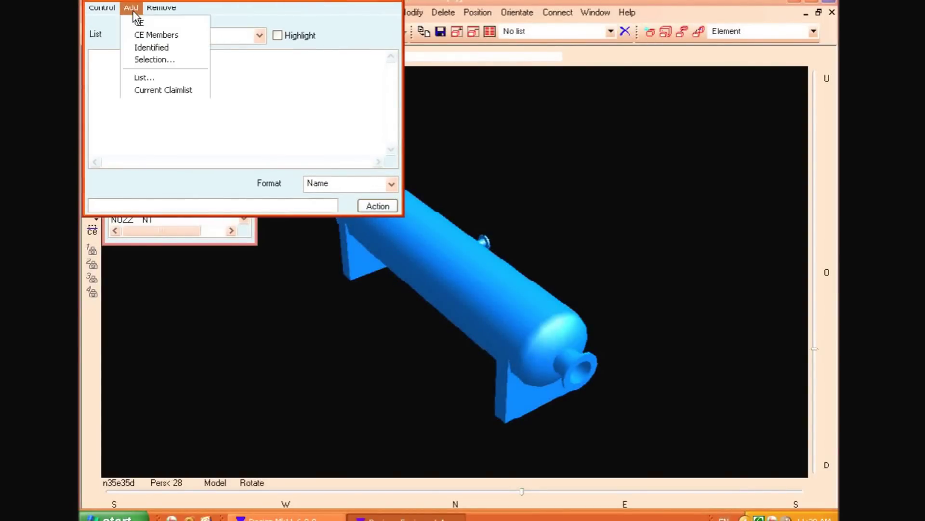
pyautogui.click(164, 78)
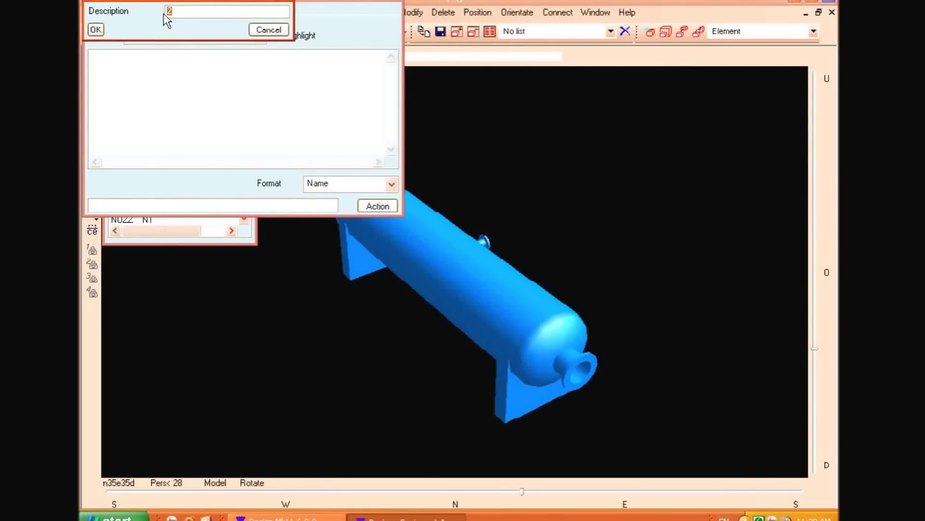
pyautogui.write('1')
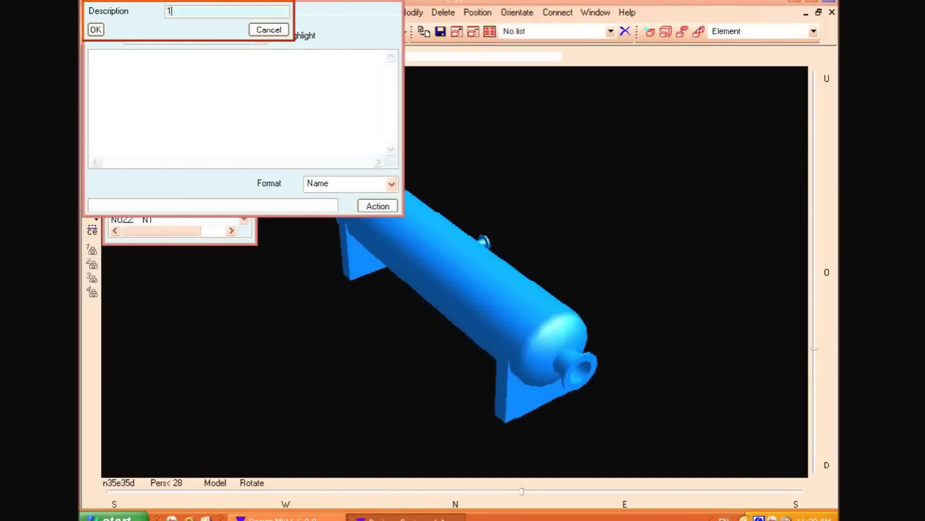
pyautogui.click(95, 29)
pyautogui.moveTo(164, 2); pyautogui.dragTo(503, 0)
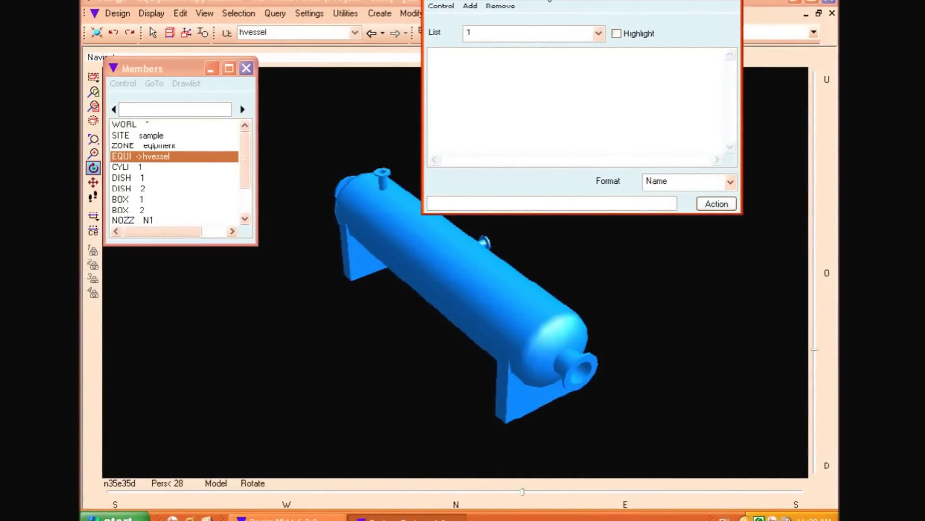
pyautogui.moveTo(560, 1); pyautogui.dragTo(582, 1)
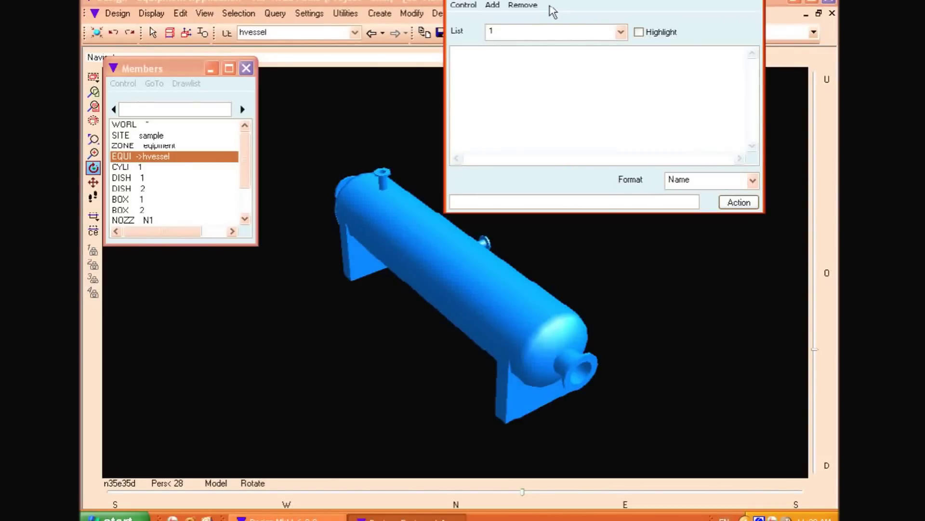
# - Add all members of hvessel to list 1 and highlight the listed elements in the 3D view
pyautogui.click(496, 7)
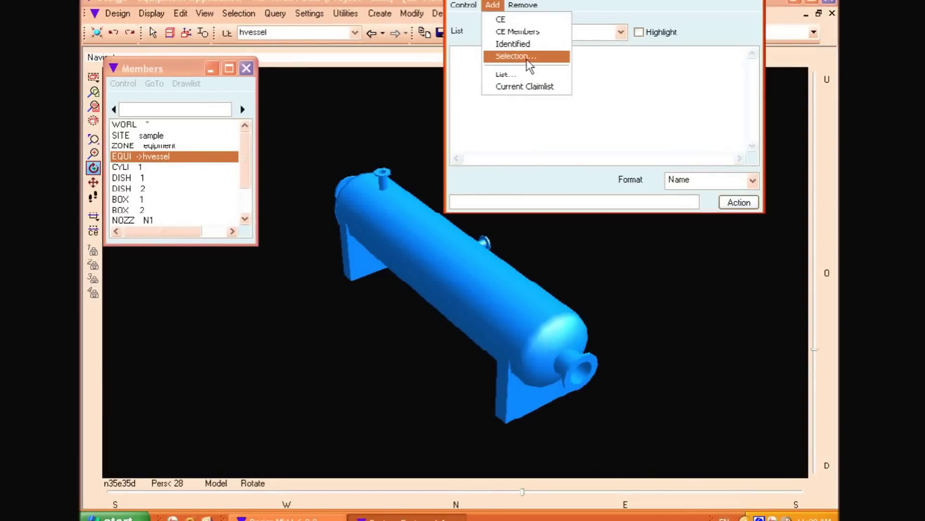
pyautogui.click(534, 30)
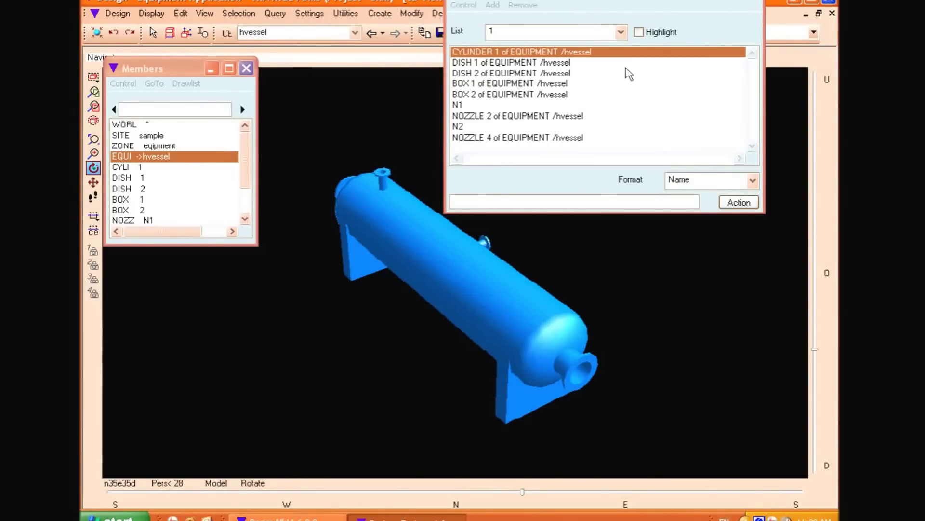
pyautogui.click(639, 32)
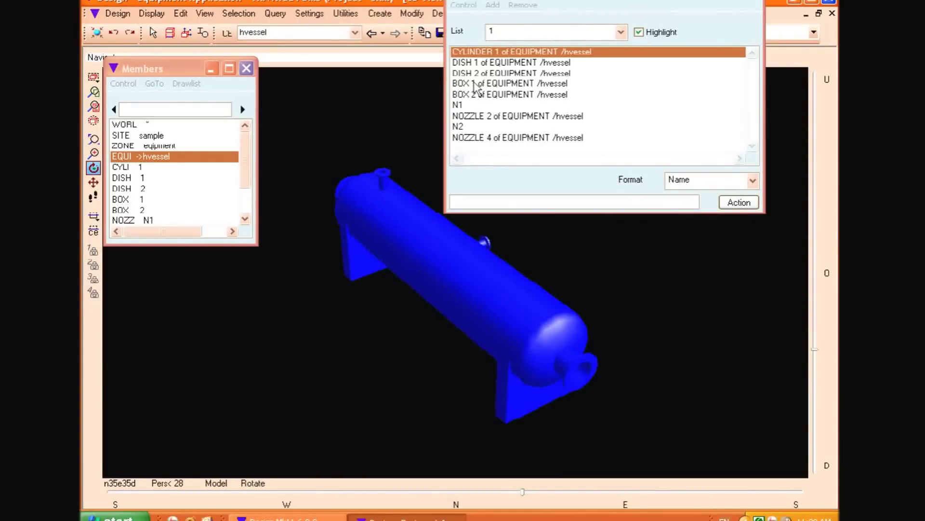
pyautogui.click(462, 6)
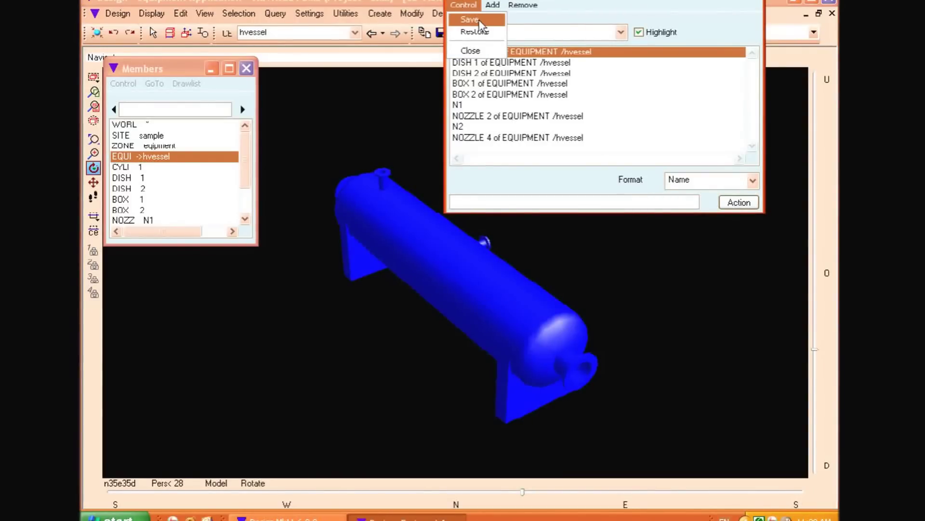
pyautogui.click(481, 27)
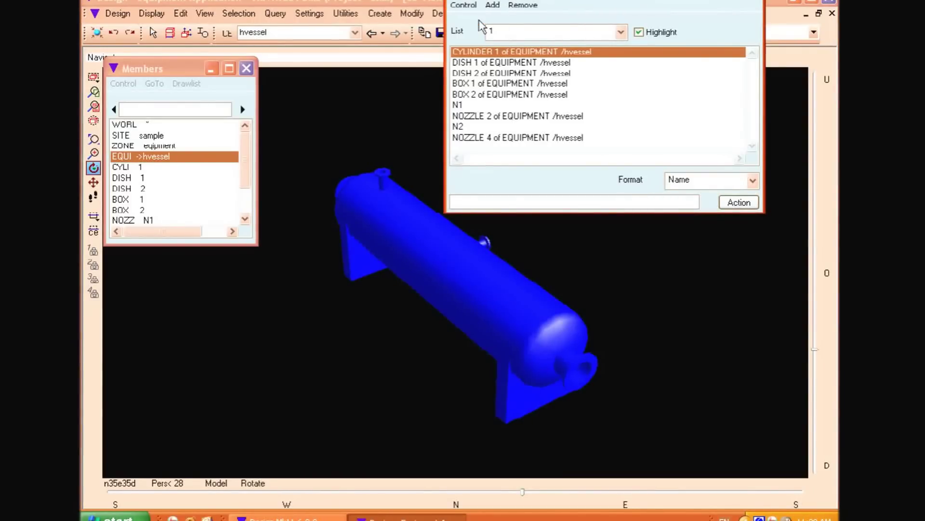
# - Move all elements of list 1 with the action "by n 4000" and close the lists window
pyautogui.click(528, 201)
pyautogui.write('b')
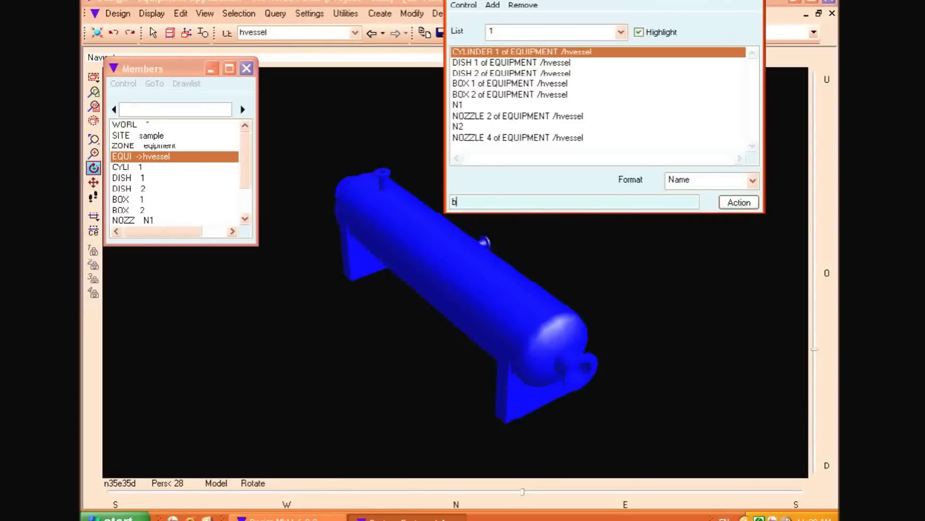
pyautogui.write('y n 4000')
pyautogui.press('Return')
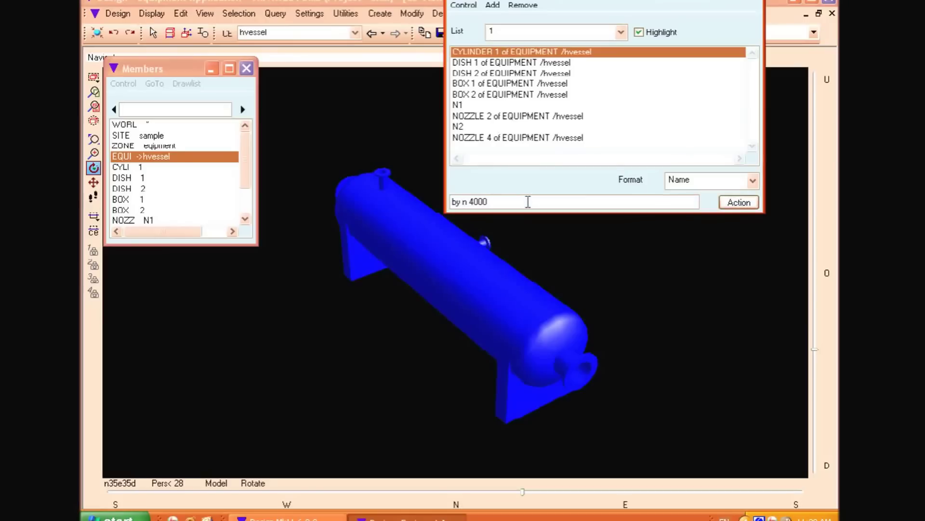
pyautogui.click(797, 229)
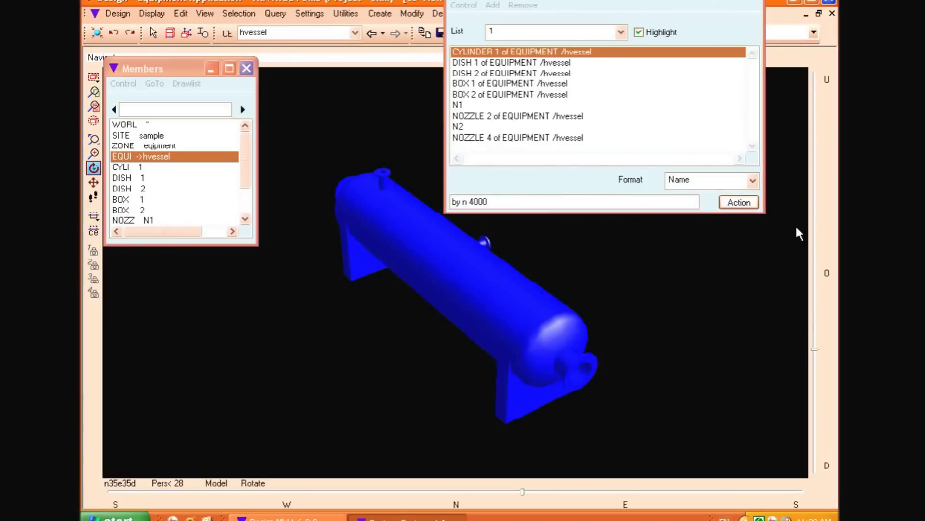
pyautogui.click(745, 203)
pyautogui.click(513, 244)
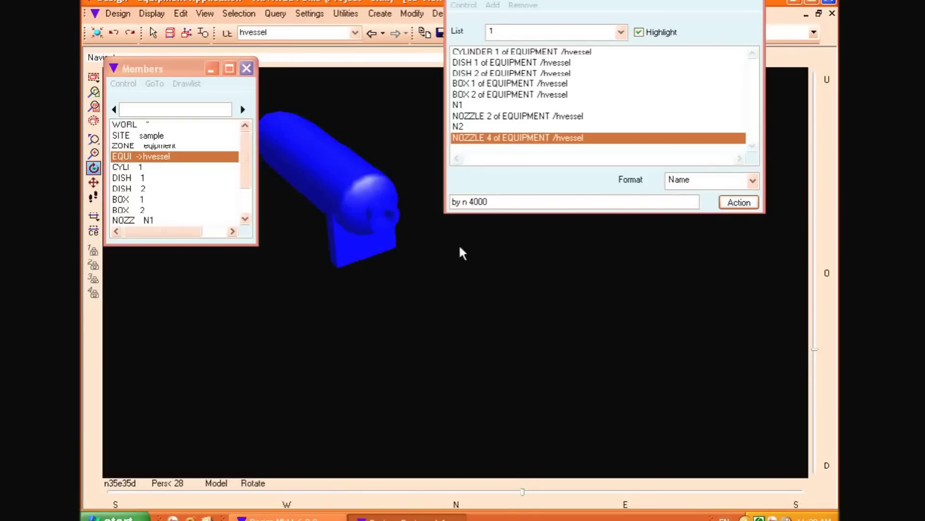
pyautogui.rightClick(418, 285)
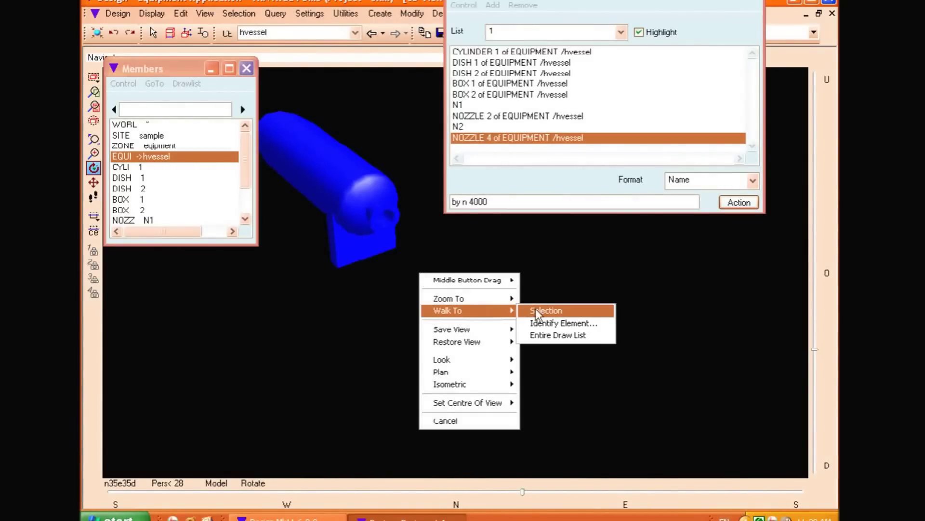
pyautogui.click(550, 334)
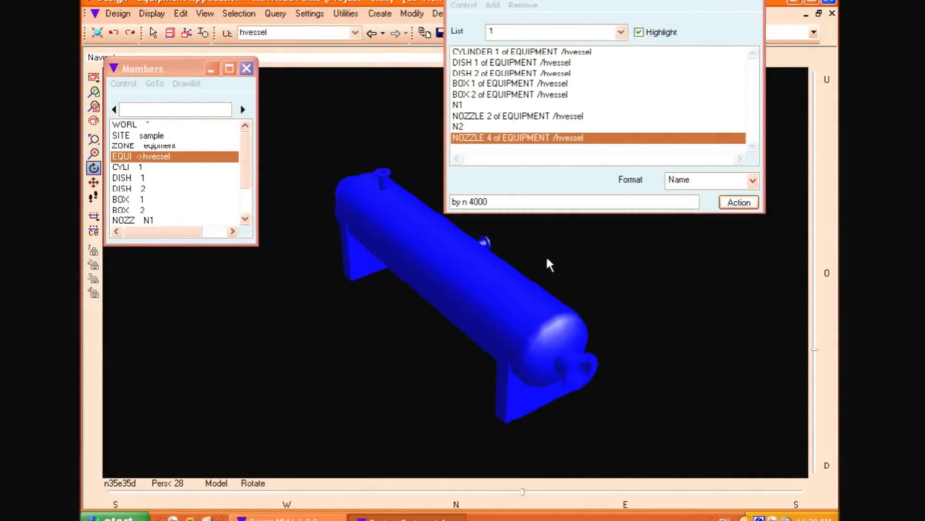
pyautogui.click(736, 1)
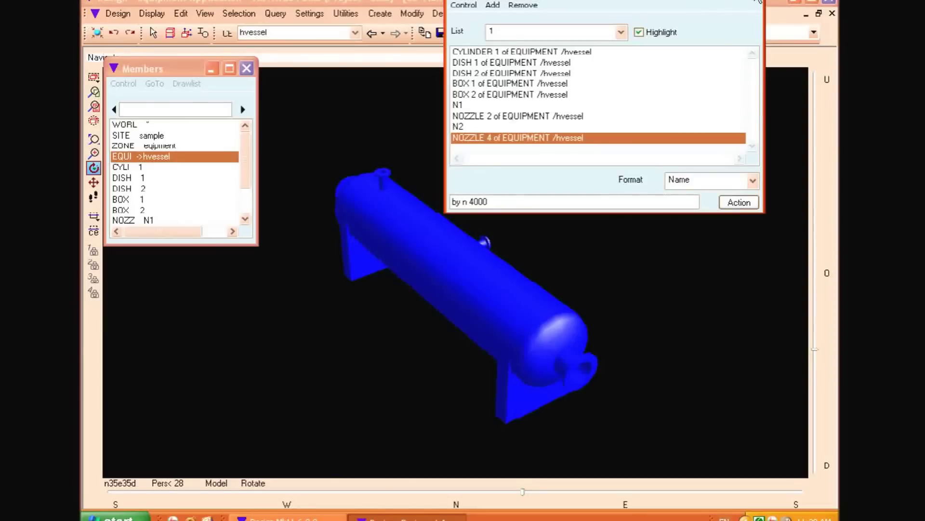
pyautogui.click(754, 1)
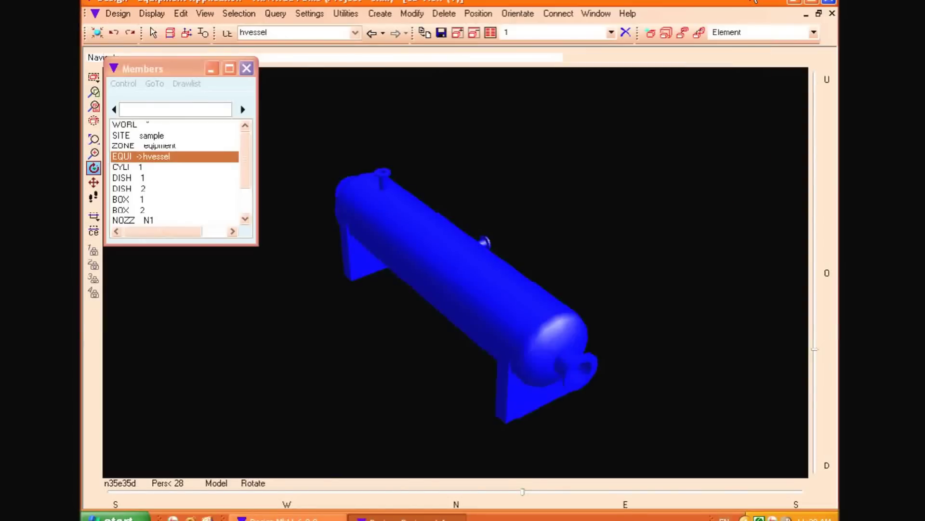
# - Set up an offset copy with List 1 as the object and show the model in wireframe
pyautogui.click(381, 15)
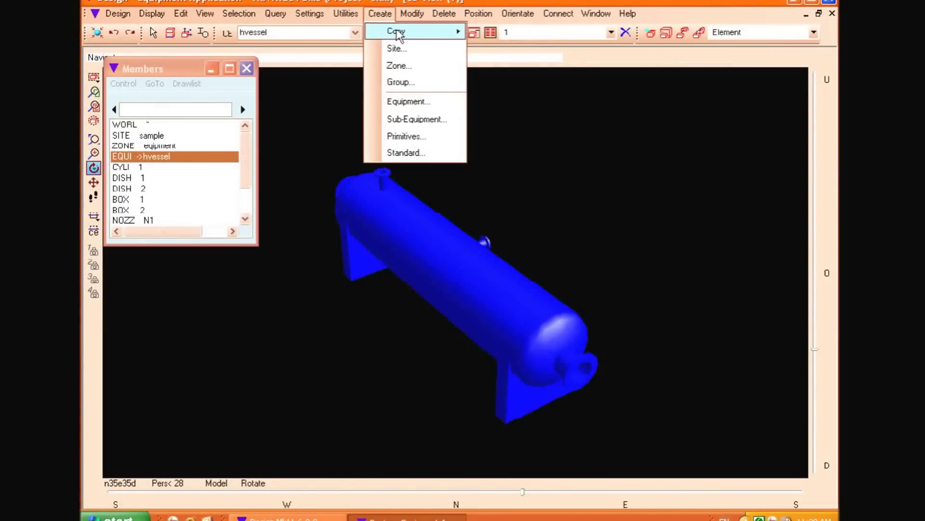
pyautogui.moveTo(403, 31)
pyautogui.click(504, 33)
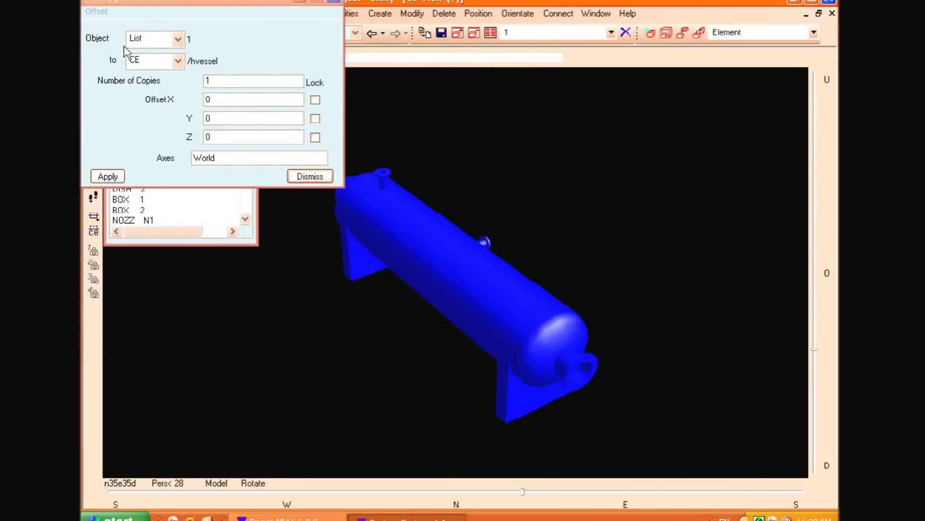
pyautogui.click(178, 40)
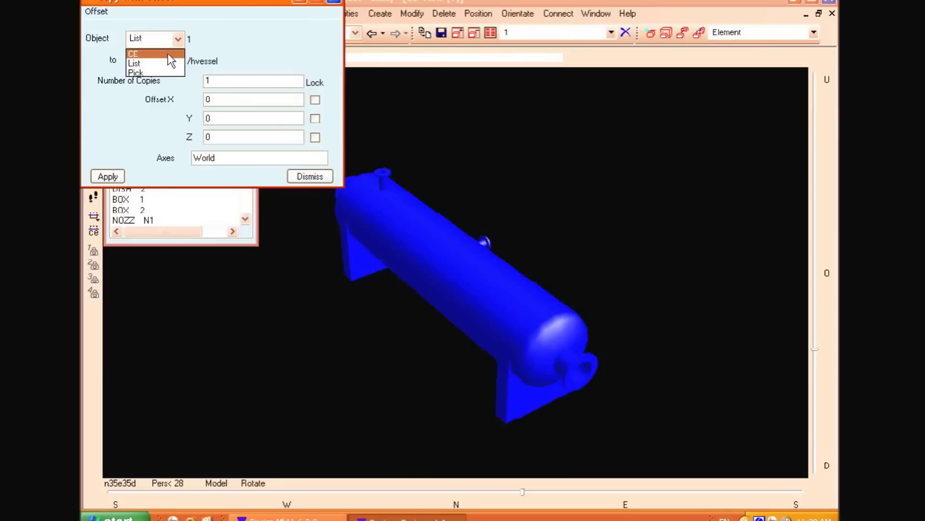
pyautogui.click(168, 60)
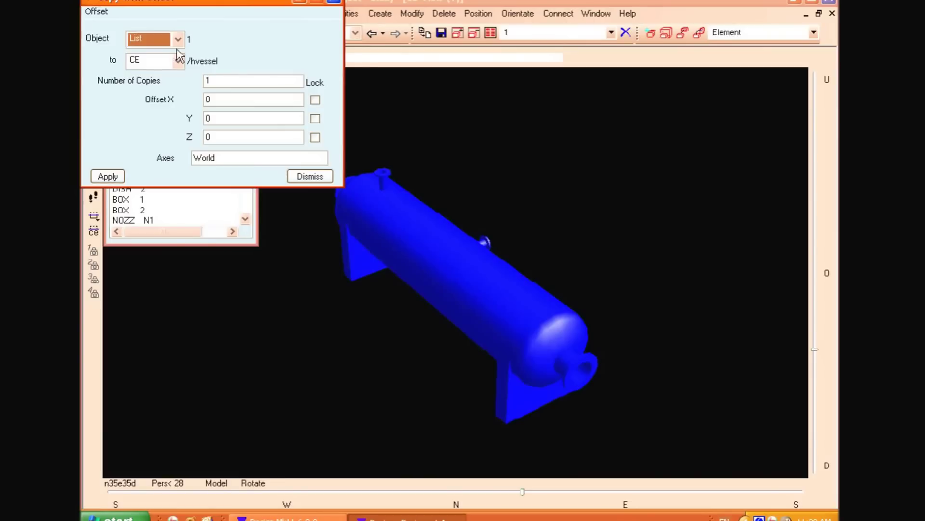
pyautogui.click(177, 39)
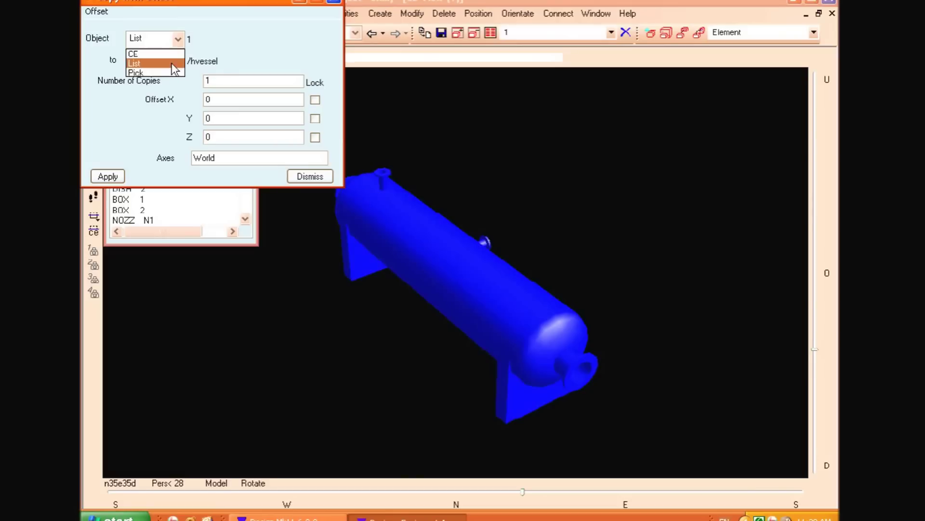
pyautogui.click(174, 63)
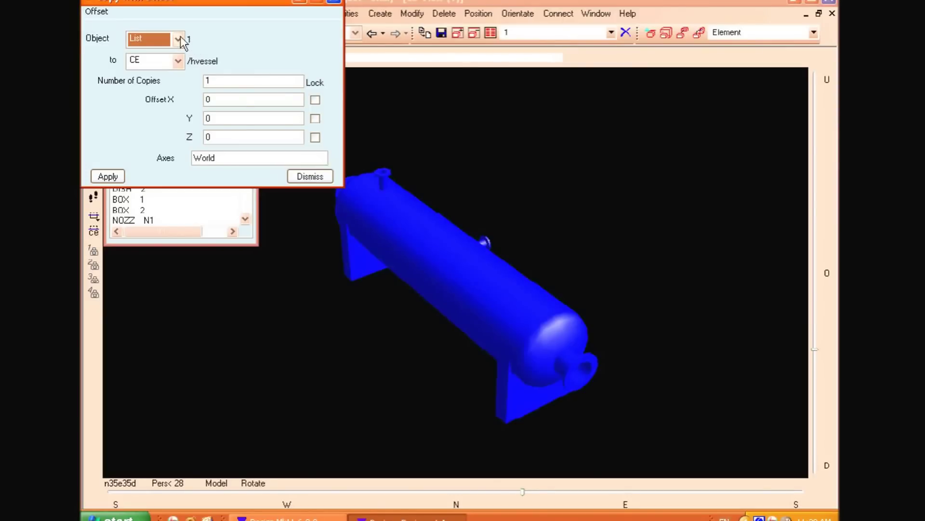
pyautogui.click(392, 244)
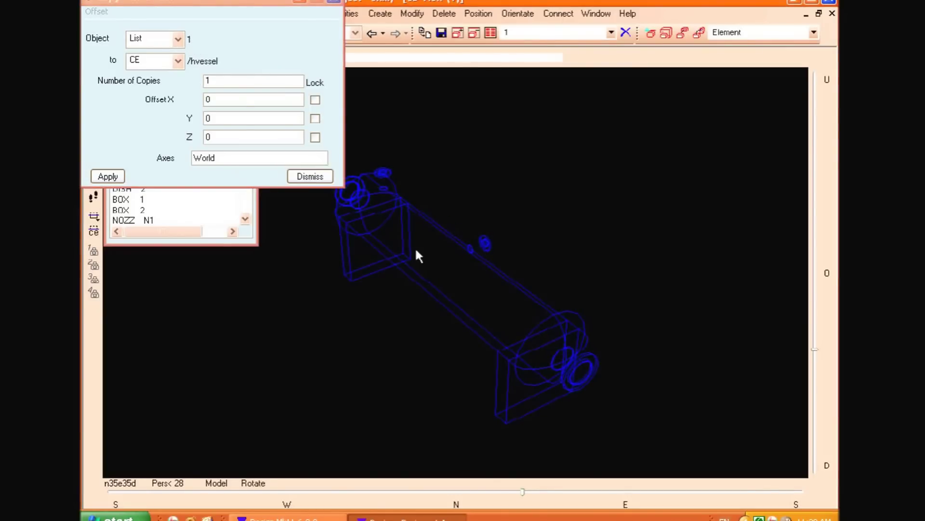
# - Copy list 1 once into hvessel with an X offset of 4000 and retain the created copy
pyautogui.click(216, 101)
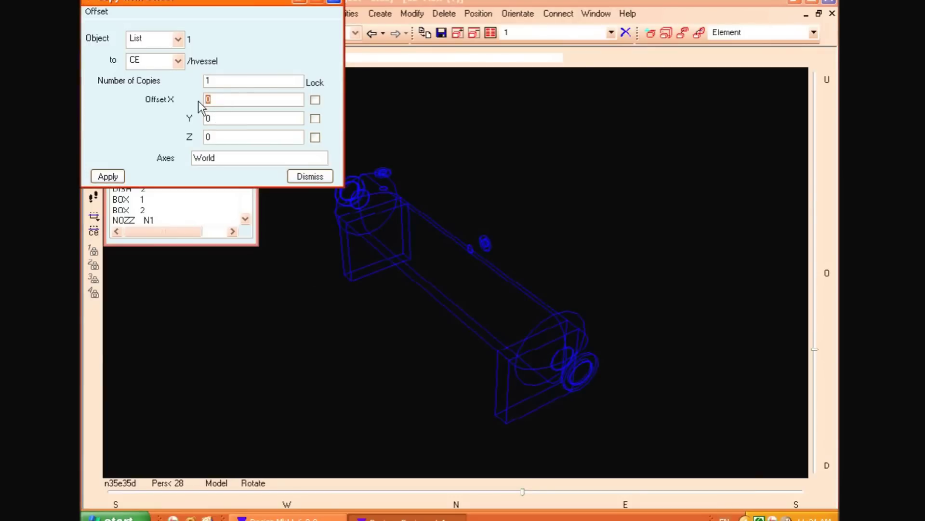
pyautogui.write('4000')
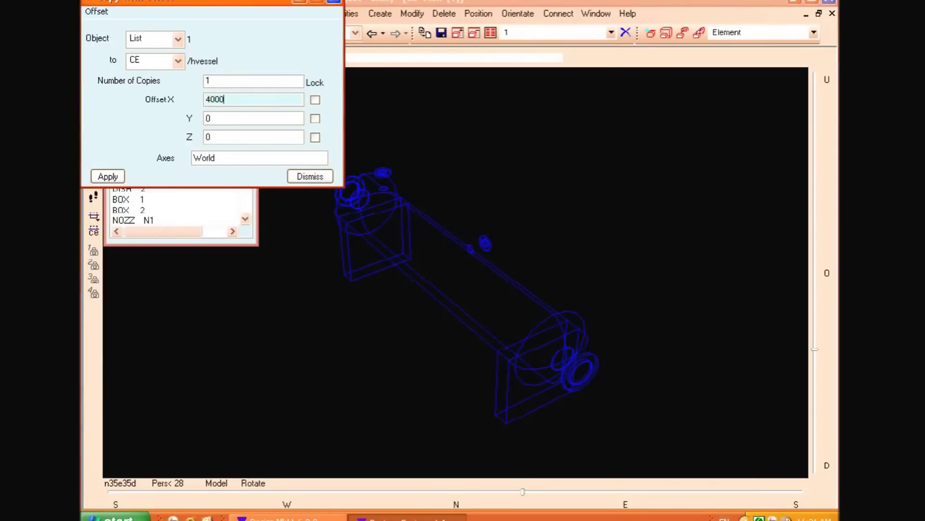
pyautogui.press('Tab')
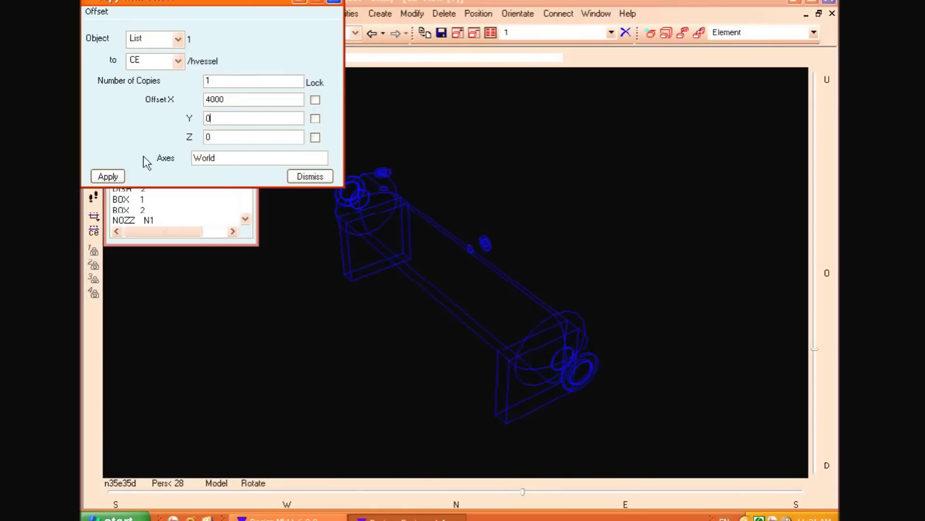
pyautogui.click(112, 176)
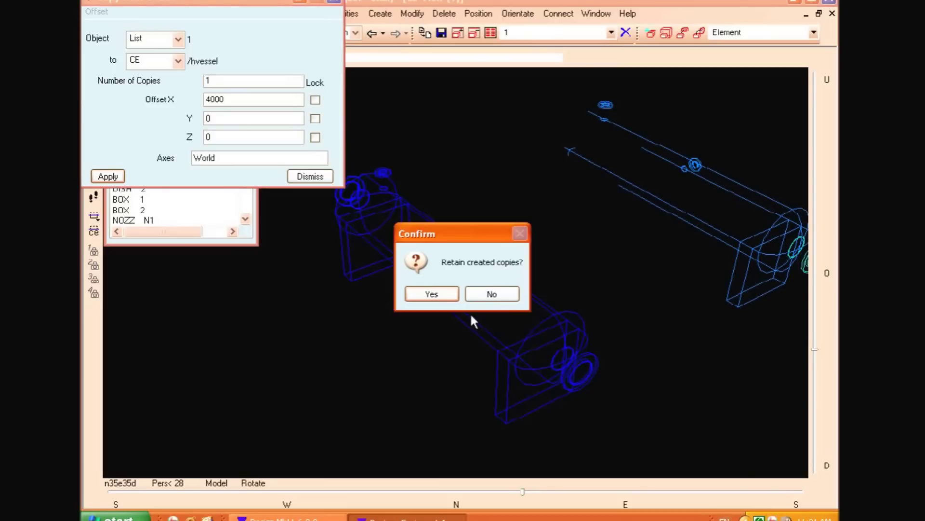
pyautogui.click(446, 294)
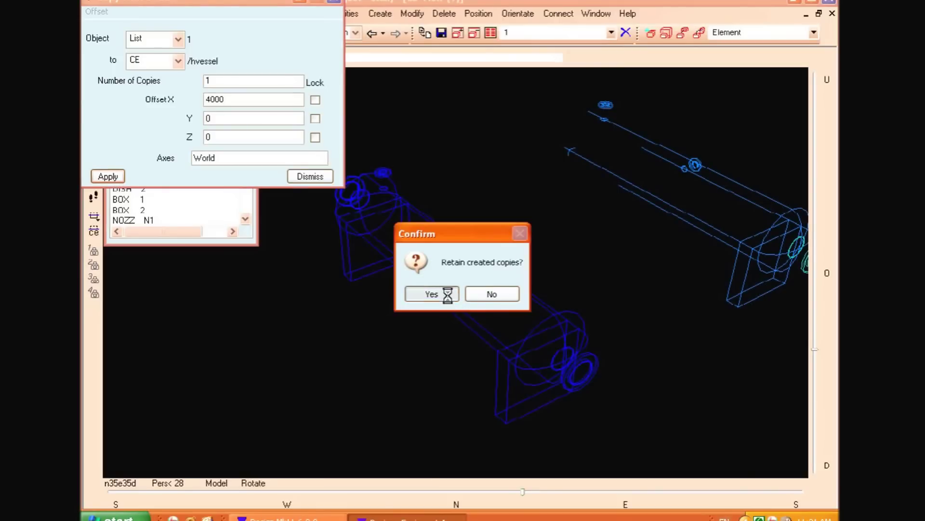
# - Fit the entire draw list in the 3D view and return the model to shaded display
pyautogui.rightClick(489, 147)
pyautogui.moveTo(580, 173)
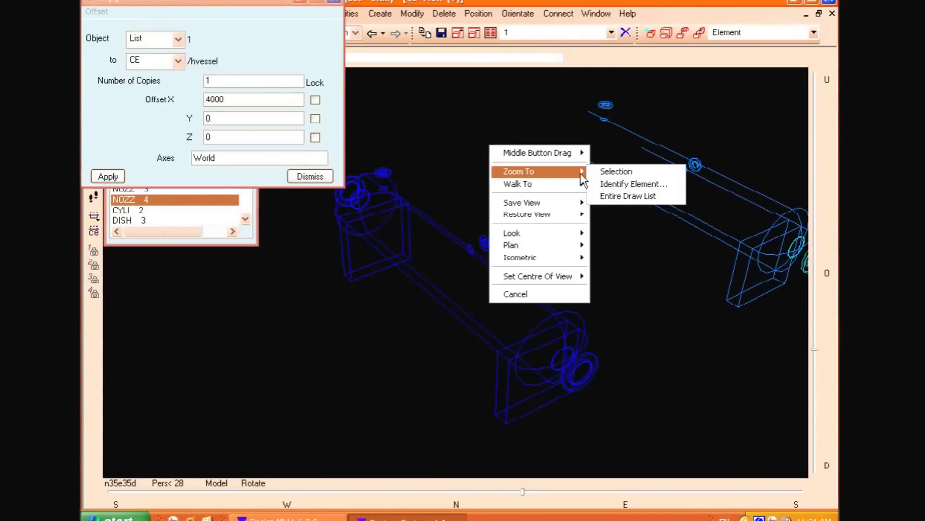
pyautogui.click(613, 195)
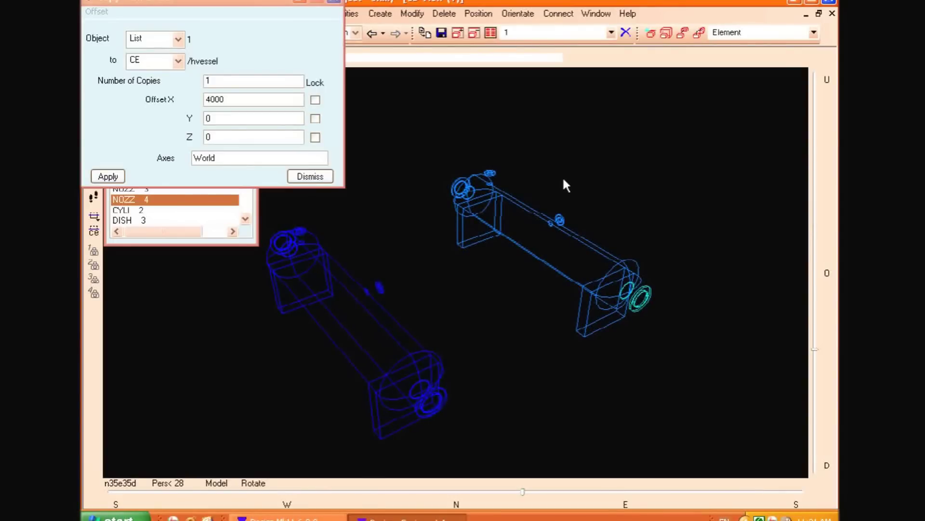
pyautogui.press('F8')
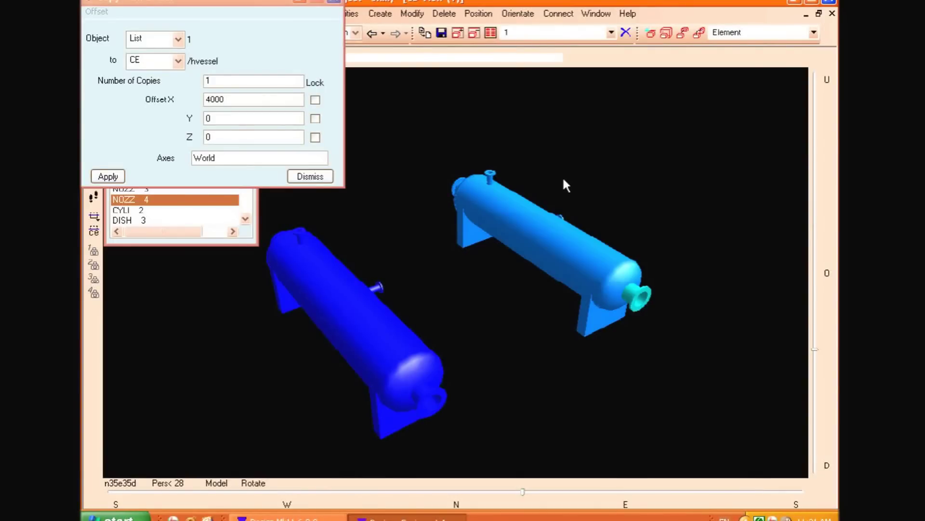